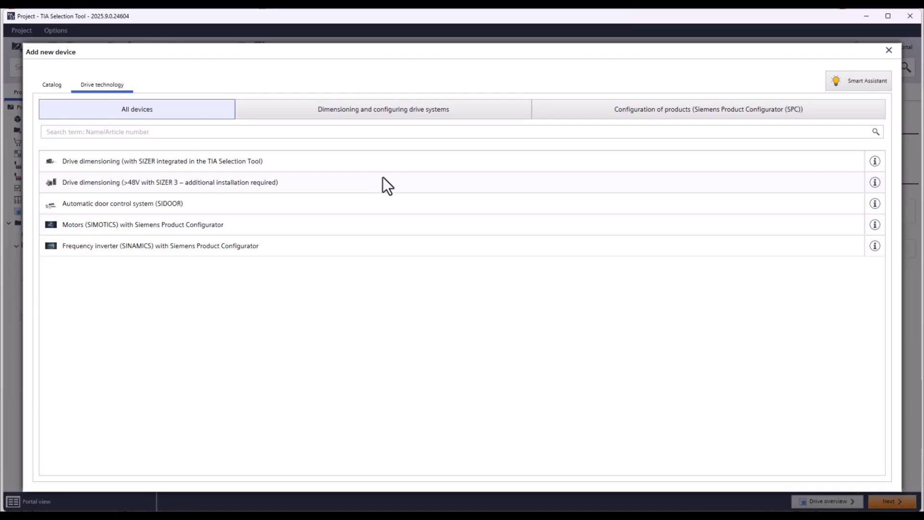
# - Add a drive dimensioning device with SIZER integrated in the TIA Selection Tool and rename its axis to Y-Axis
pyautogui.doubleClick(268, 163)
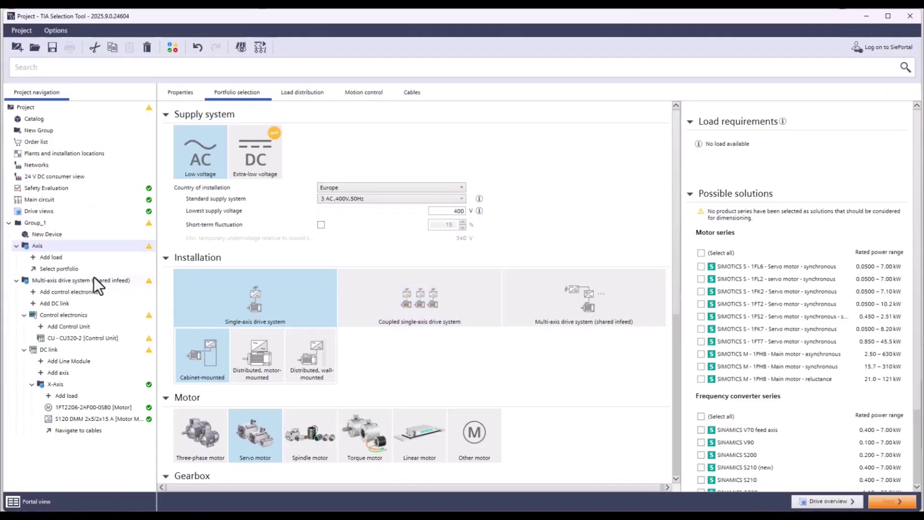
pyautogui.rightClick(40, 249)
pyautogui.click(81, 331)
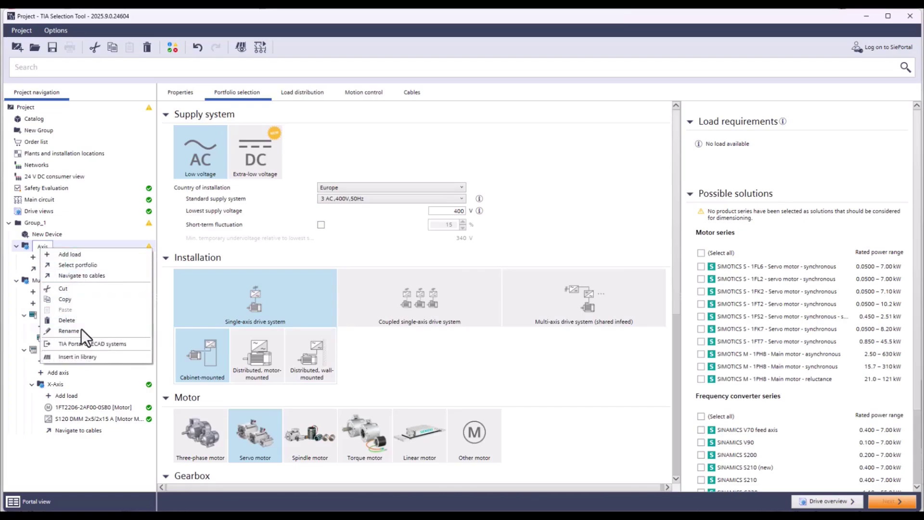
pyautogui.write('Y-Axis')
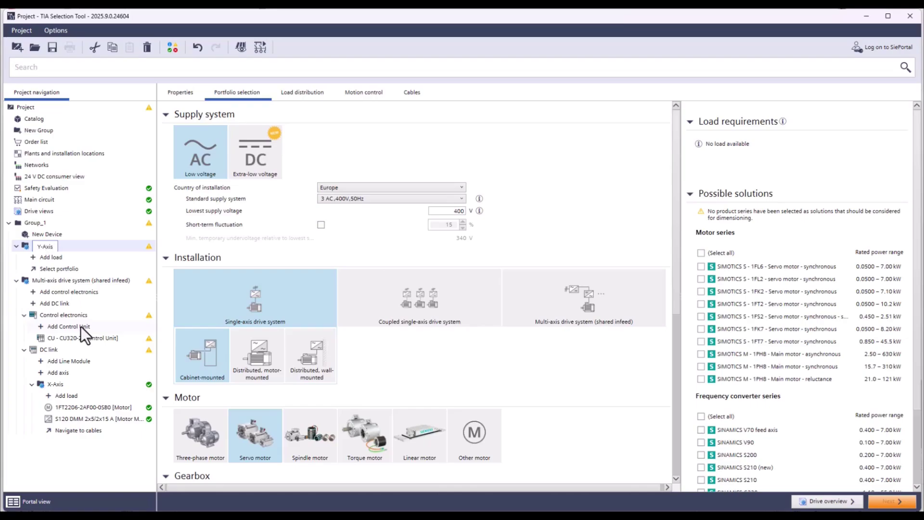
pyautogui.press('Return')
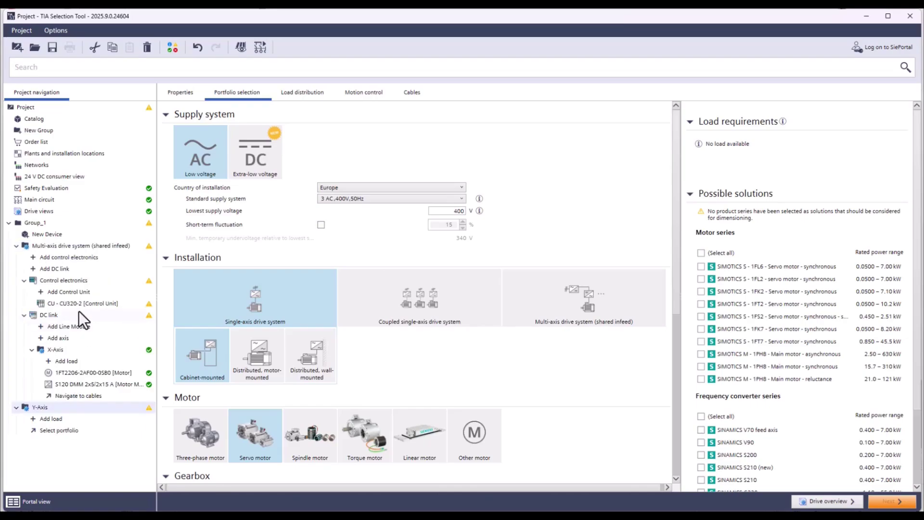
# - Set the Y-Axis country of installation to USA and enable short-term fluctuation of the supply
pyautogui.click(384, 188)
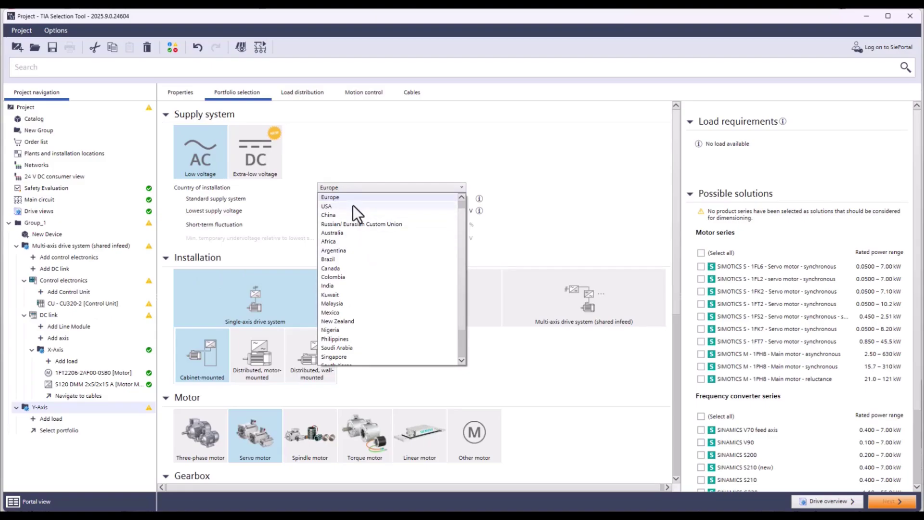
pyautogui.click(353, 206)
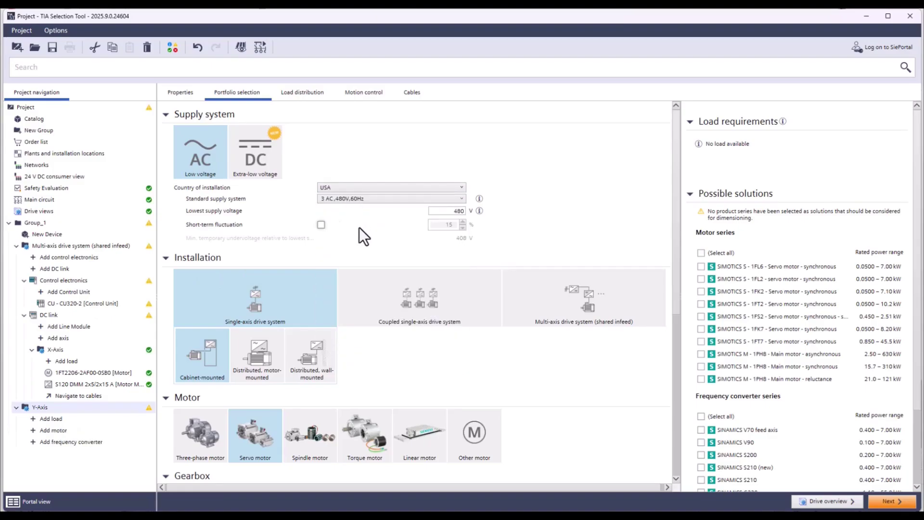
pyautogui.click(320, 224)
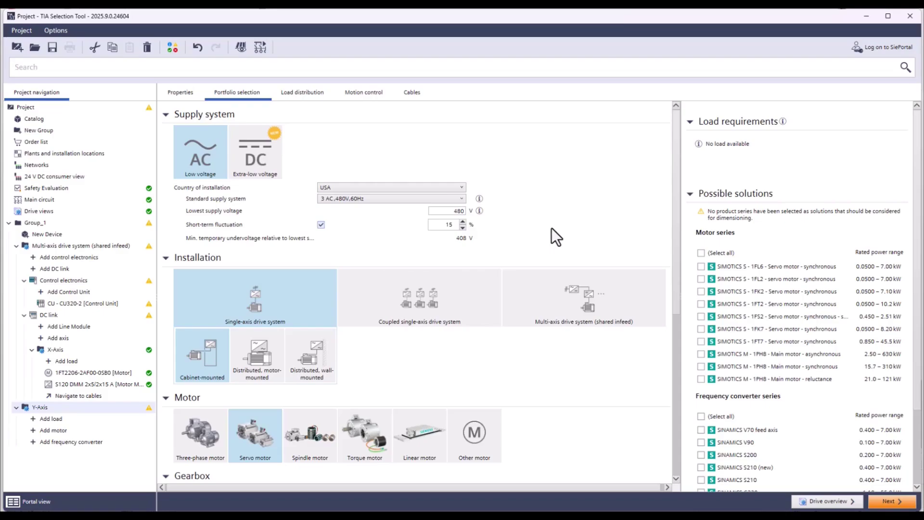
# - Couple the Y-Axis to the existing Multi-axis drive system (shared infeed) instead of creating a new one
pyautogui.click(598, 297)
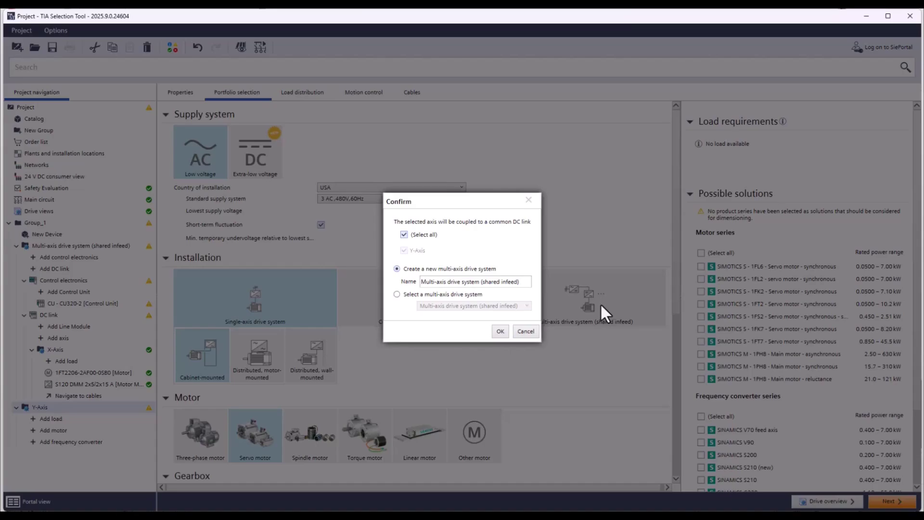
pyautogui.click(396, 294)
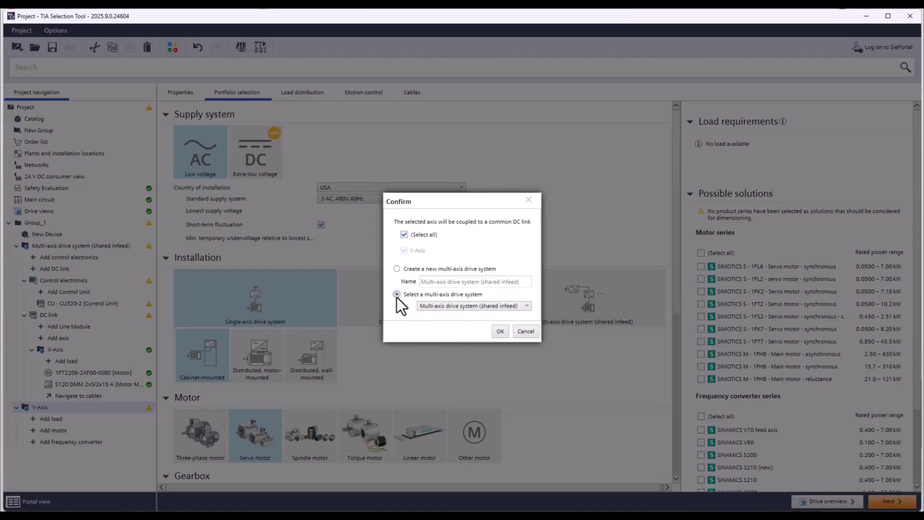
pyautogui.click(500, 332)
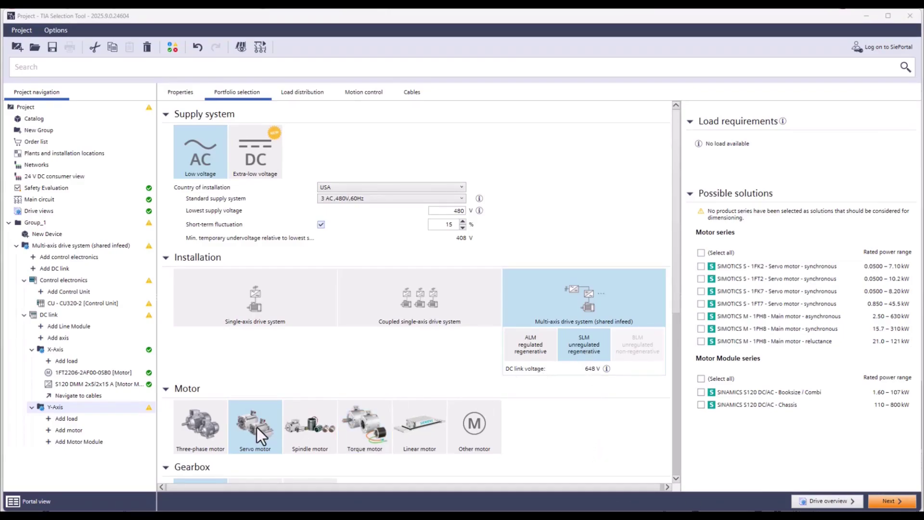
# - With CE and UL-R/CSA certificates required, include all motor and Motor Module series as possible solutions and continue to motor dimensioning
pyautogui.scroll(-3, 256, 427)
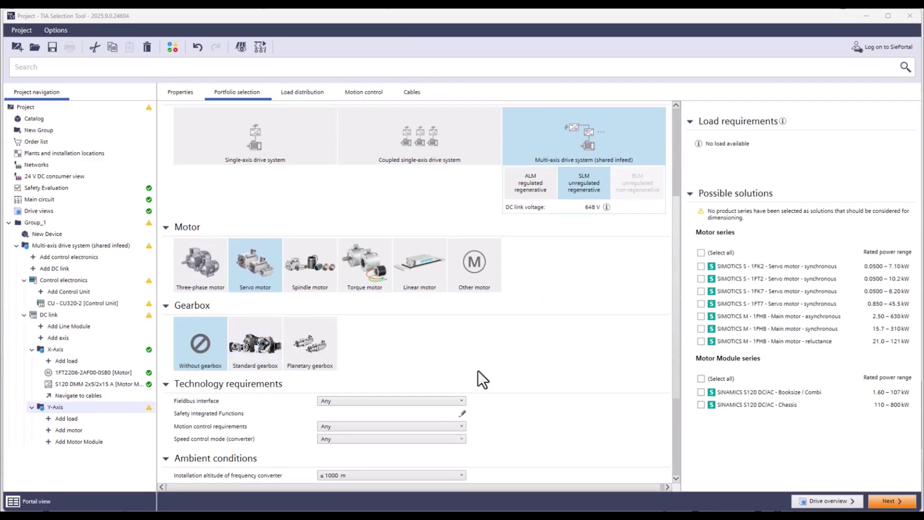
pyautogui.scroll(-3, 538, 378)
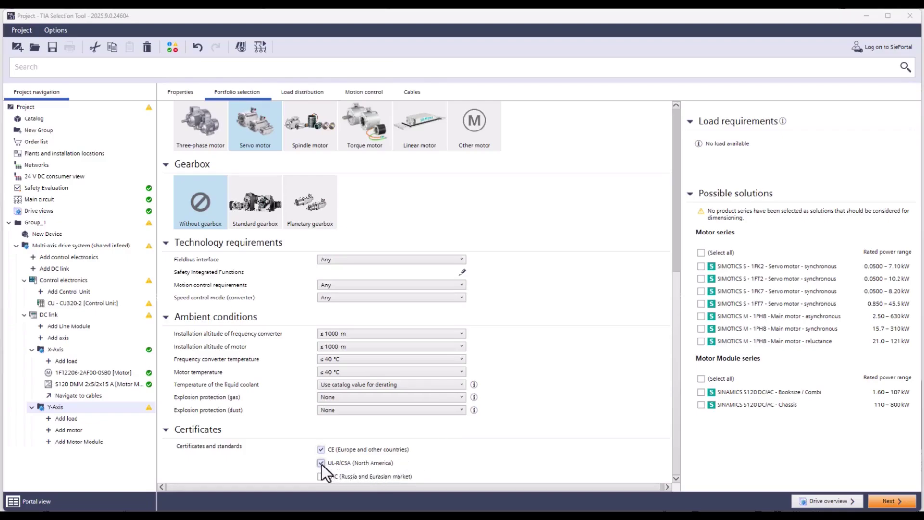
pyautogui.click(700, 253)
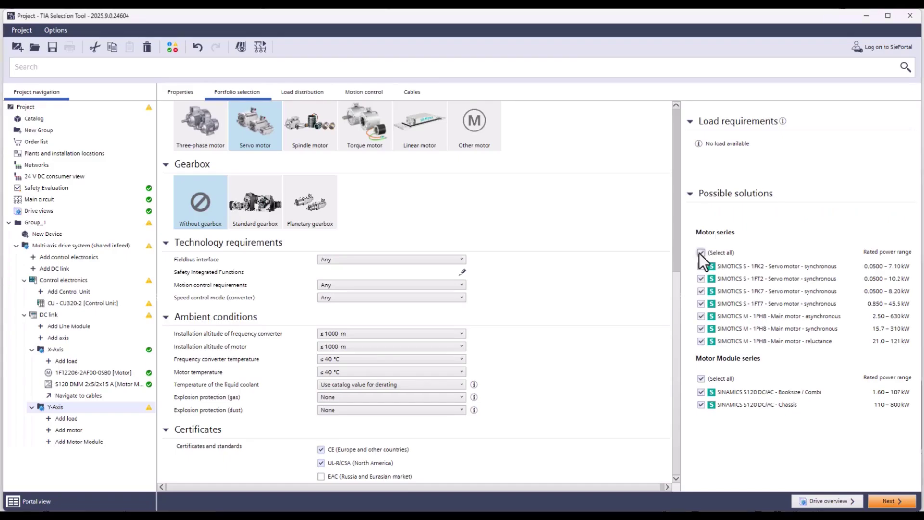
pyautogui.click(908, 505)
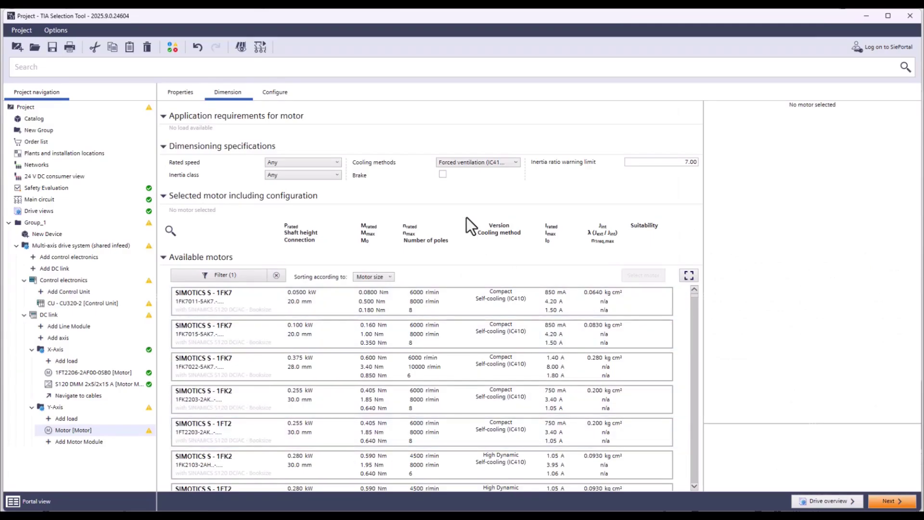
# - Restrict the motor specifications to 3000 rpm rated speed, Compact / middle inertia and only Self-cooling (IC410)
pyautogui.click(336, 160)
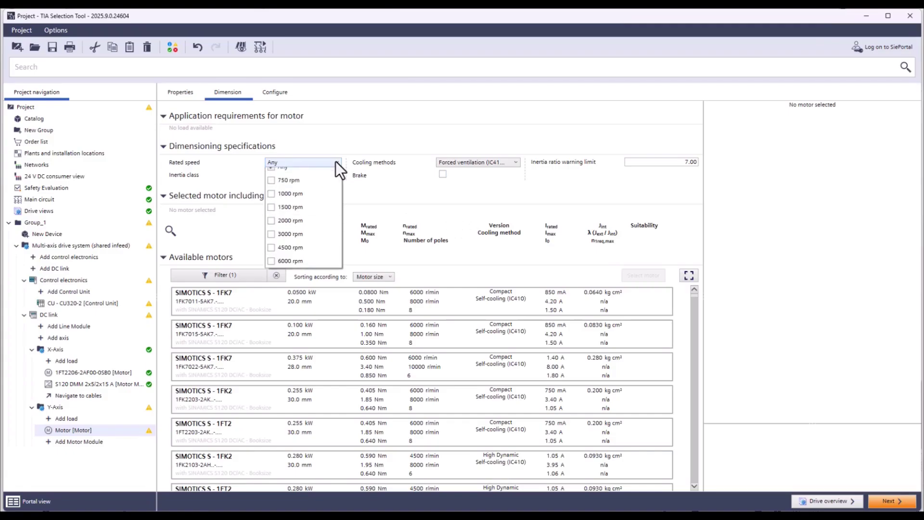
pyautogui.click(271, 242)
pyautogui.click(384, 212)
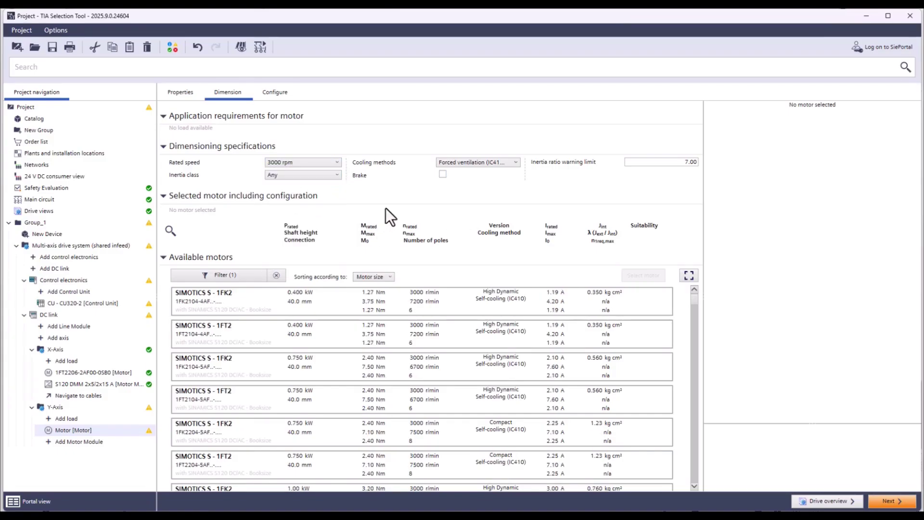
pyautogui.click(337, 175)
pyautogui.click(269, 214)
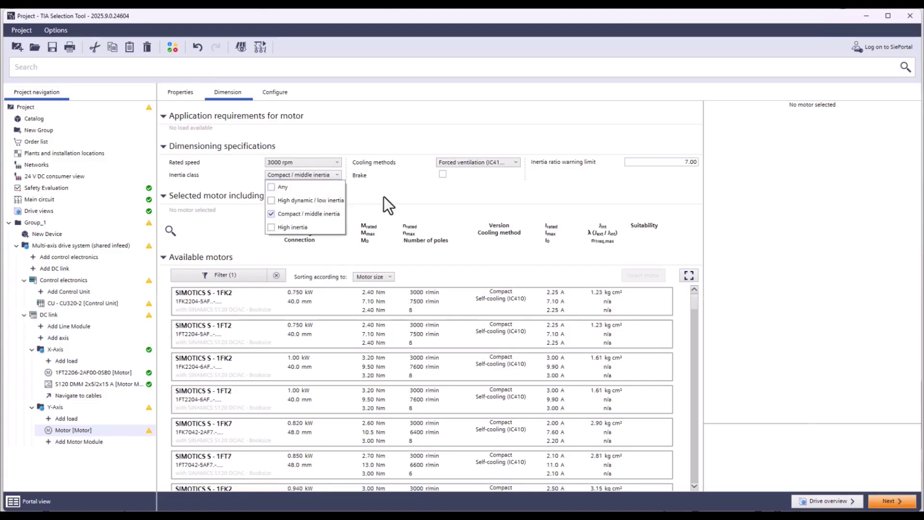
pyautogui.click(389, 206)
pyautogui.click(514, 162)
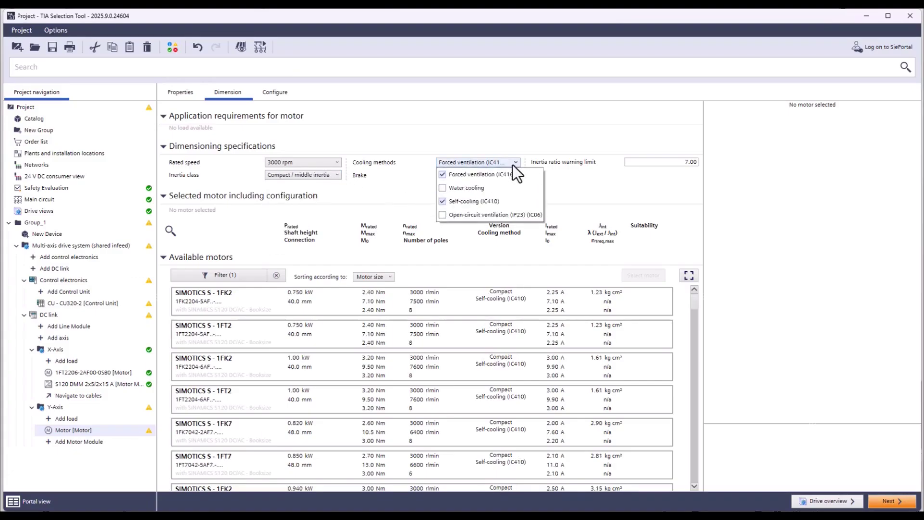
pyautogui.click(443, 179)
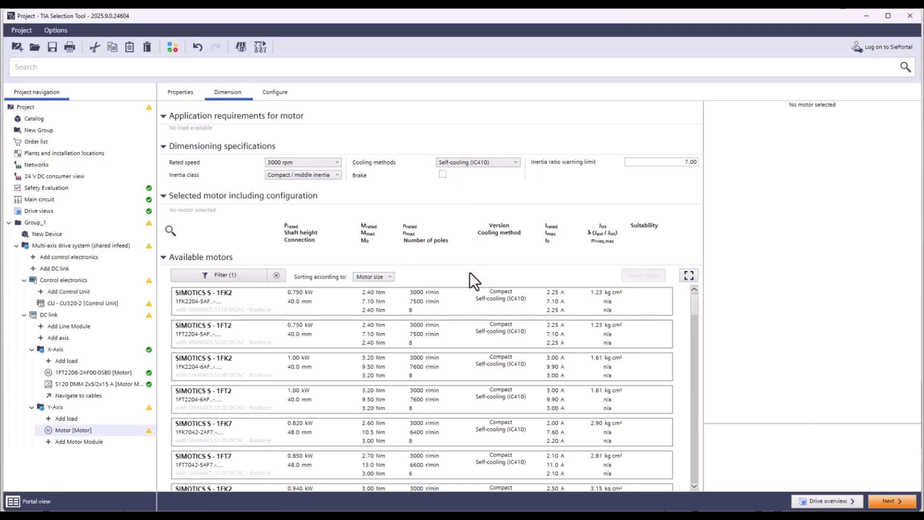
# - Filter the available motors by a shaft height of 63 to 63 mm and a power of 1.5 to 2 kW
pyautogui.click(250, 278)
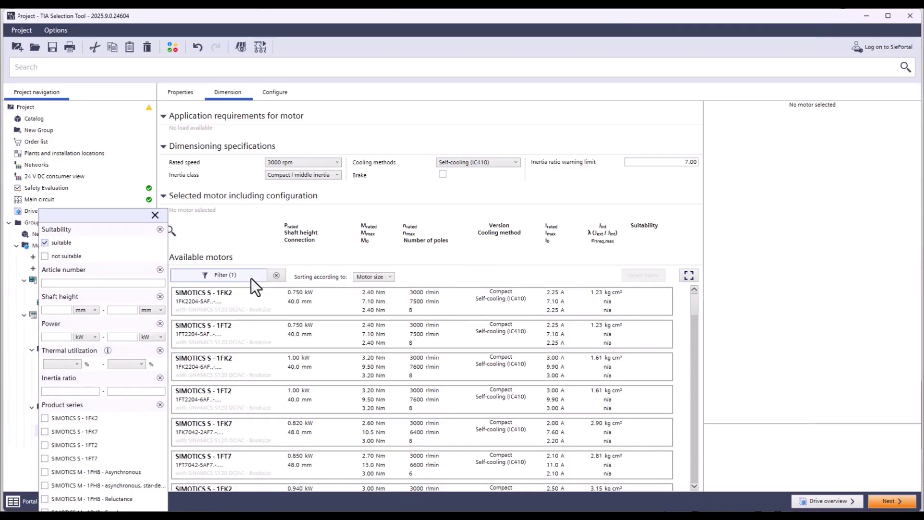
pyautogui.click(53, 310)
pyautogui.write('63')
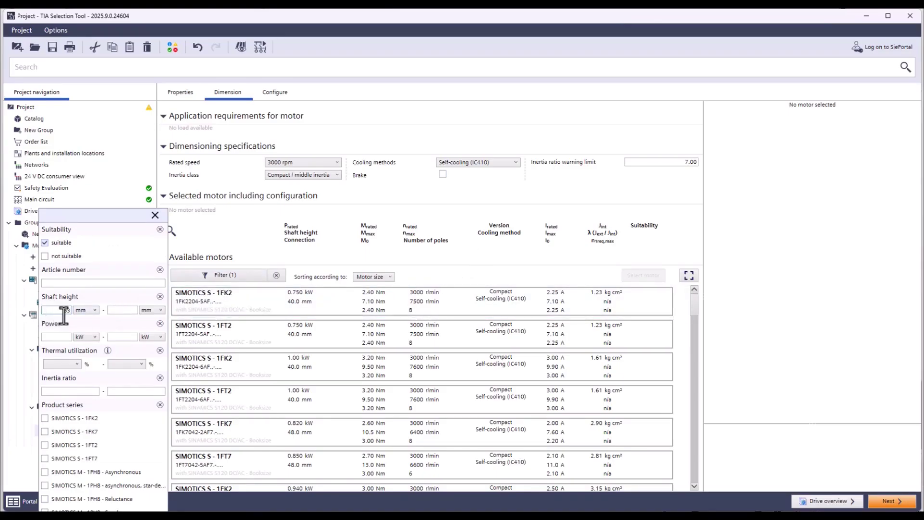
pyautogui.click(124, 309)
pyautogui.write('63')
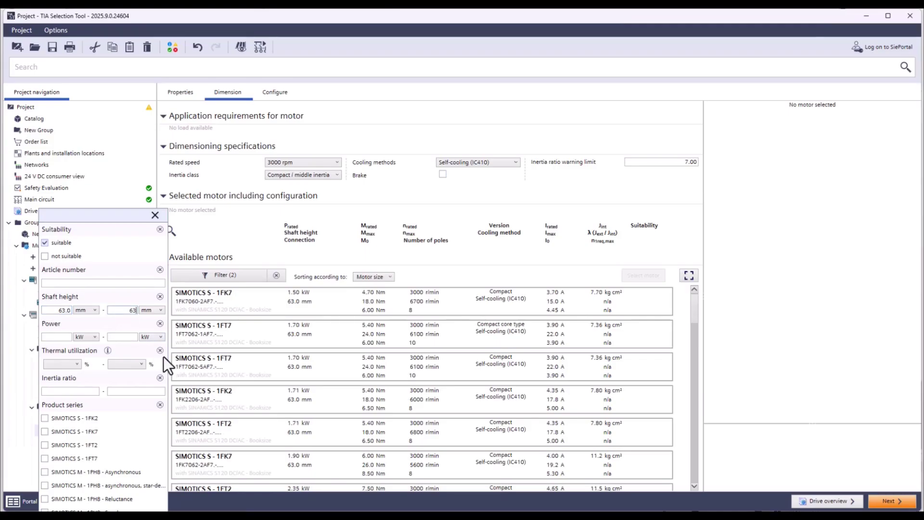
pyautogui.click(62, 339)
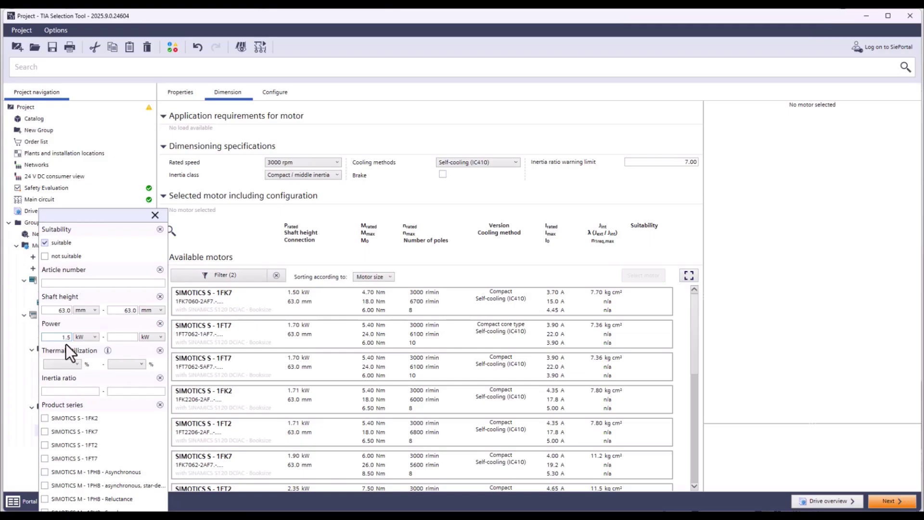
pyautogui.click(131, 338)
pyautogui.write('2')
pyautogui.press('Return')
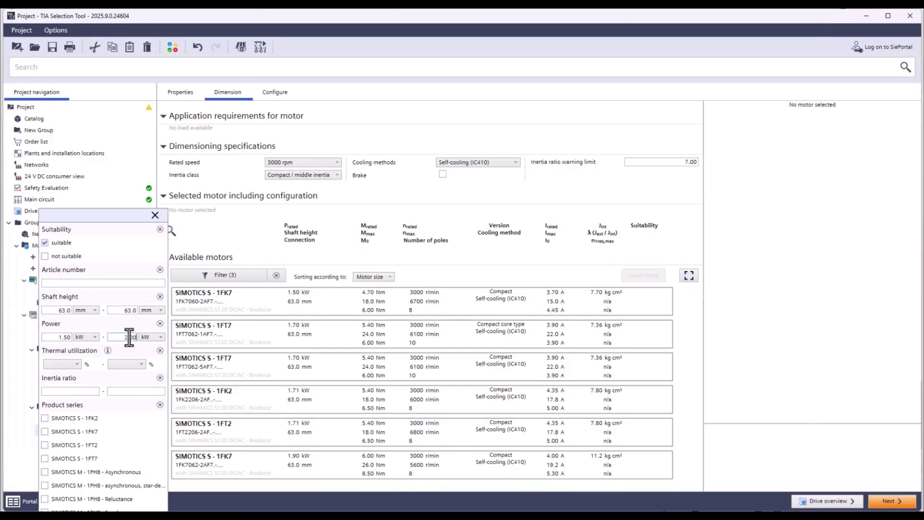
pyautogui.click(155, 215)
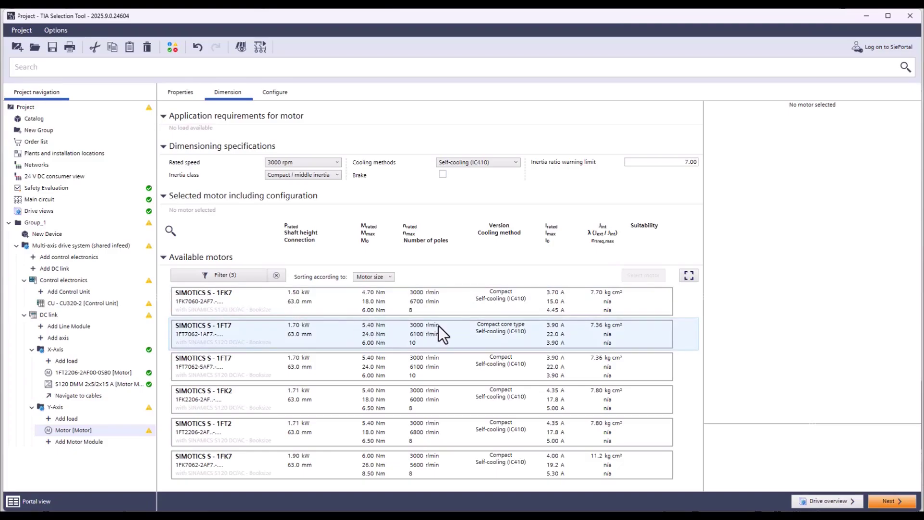
# - Select the 1.71 kW SIMOTICS S - 1FK2 motor and set its base load factors to 0.7 for speed and 1.1 for torque
pyautogui.click(407, 392)
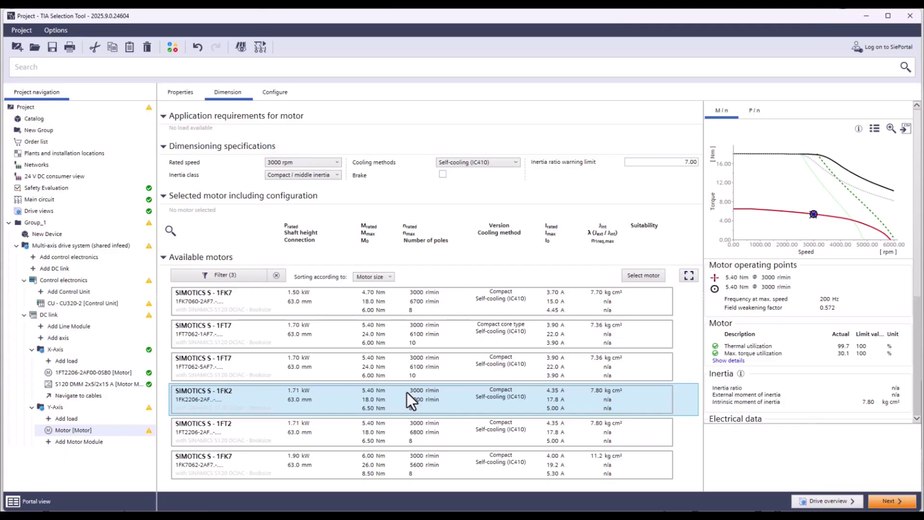
pyautogui.click(646, 281)
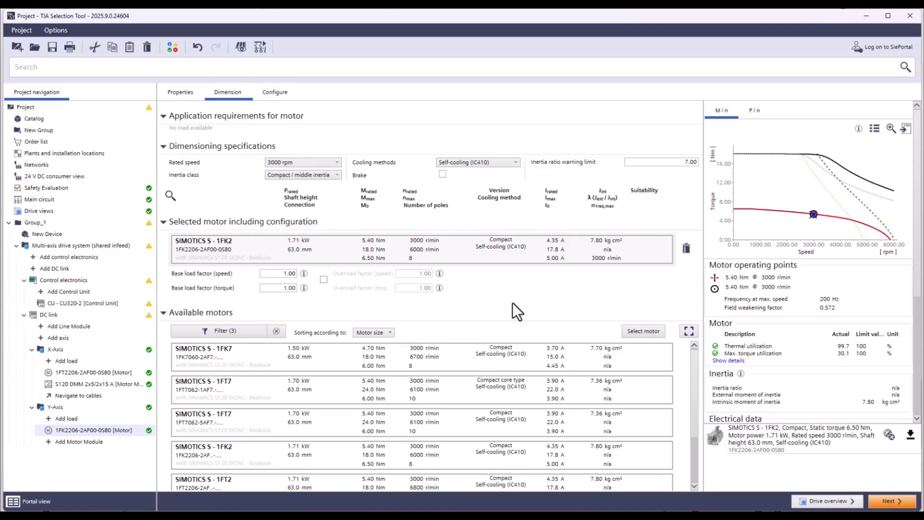
pyautogui.doubleClick(291, 273)
pyautogui.write('0.7')
pyautogui.press('Return')
# - Enable separate overload factors of 1.0 for speed and 2.5 for torque, and continue to the motor configuration
pyautogui.click(324, 279)
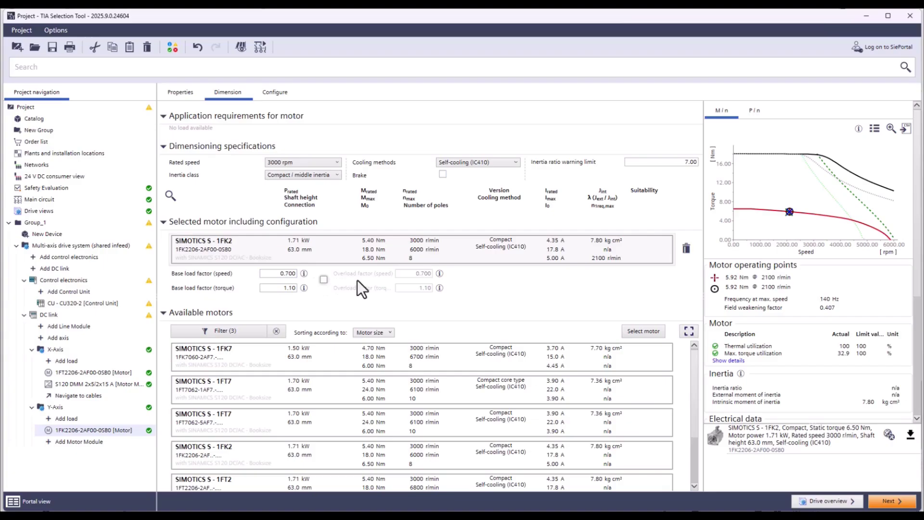
pyautogui.doubleClick(426, 289)
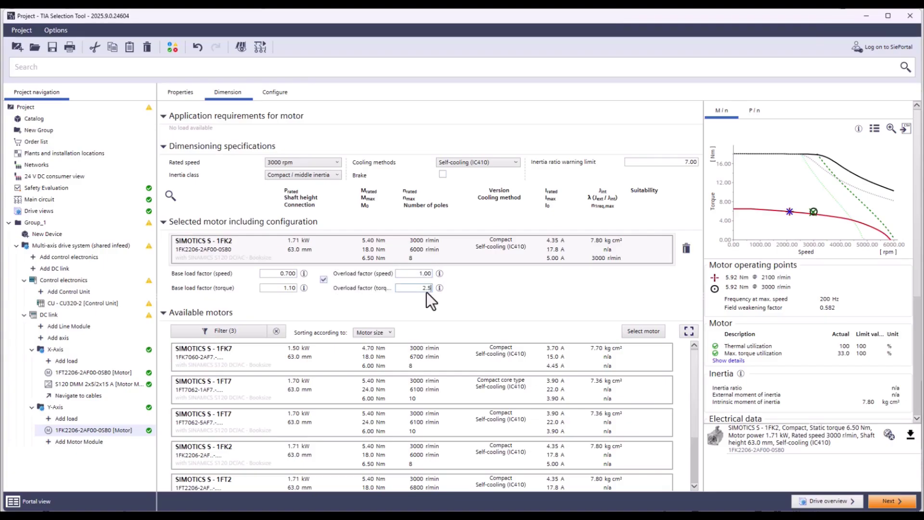
pyautogui.write('2.5')
pyautogui.press('Return')
pyautogui.click(898, 503)
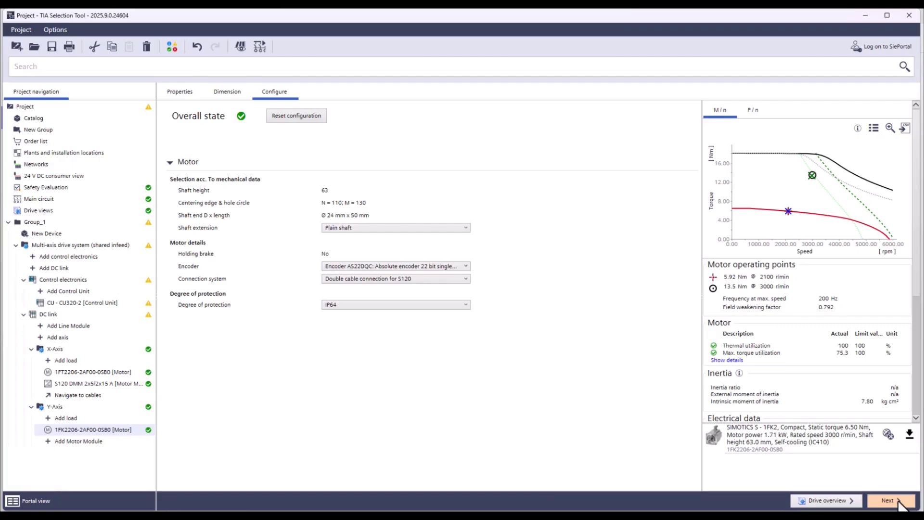
# - Keep the motor configuration and select the SINAMICS S120 Double Motor Module 6SL3120-2TE15-0AD0 linked to X-Axis for the Y-Axis
pyautogui.click(898, 501)
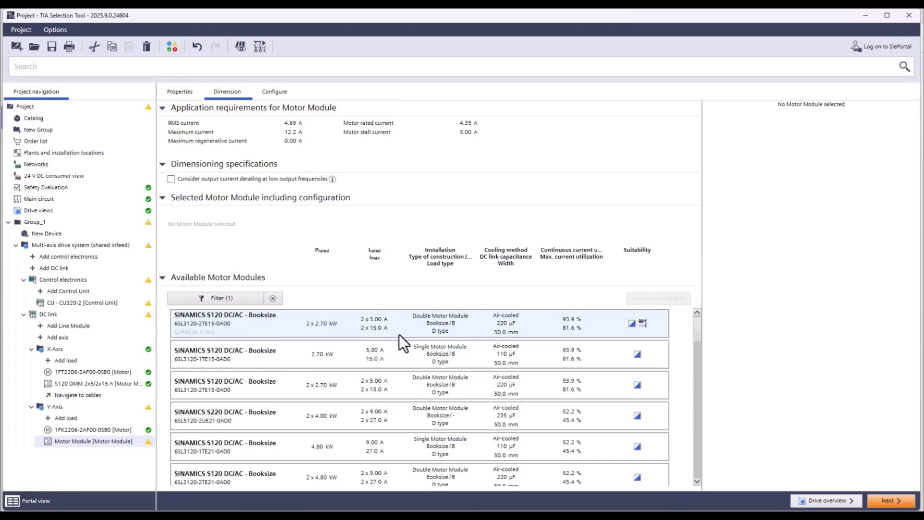
pyautogui.moveTo(641, 323)
pyautogui.click(381, 319)
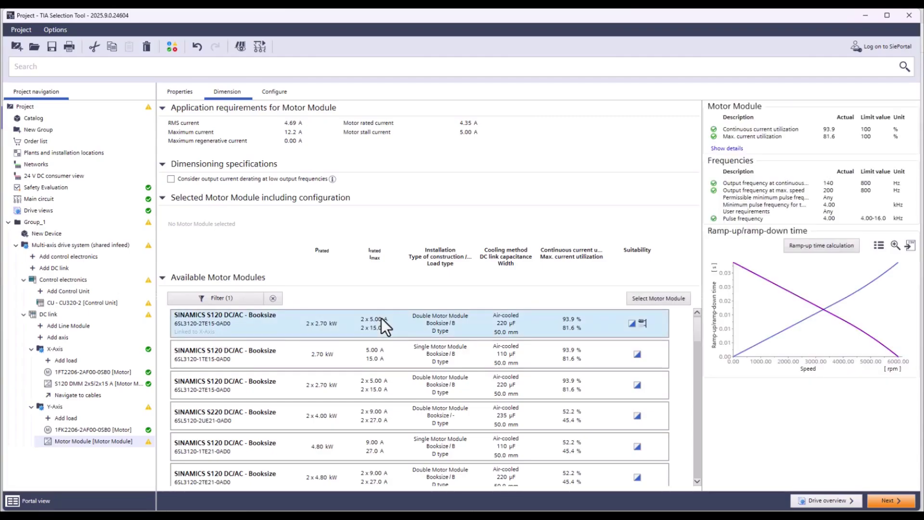
pyautogui.click(674, 301)
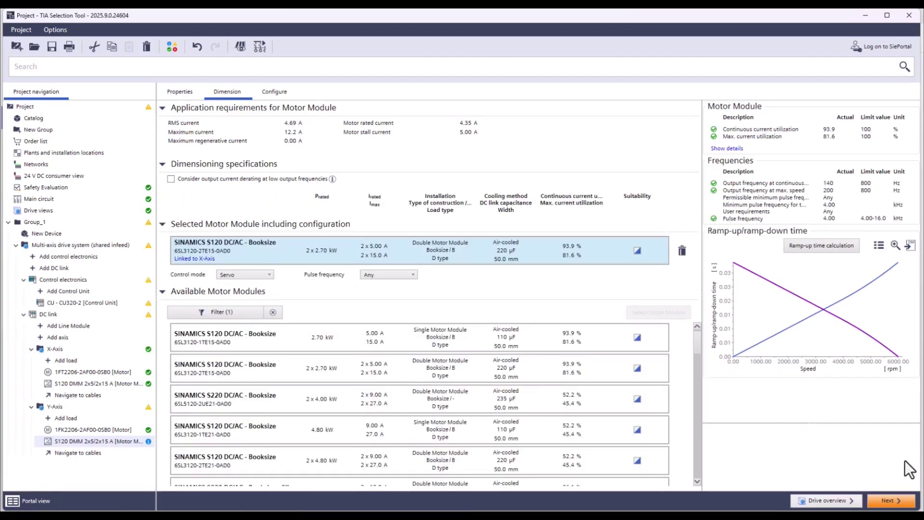
# - Keep the Motor Module configuration without a Voltage Protection Module and start adding the Y-Axis power connection
pyautogui.click(905, 502)
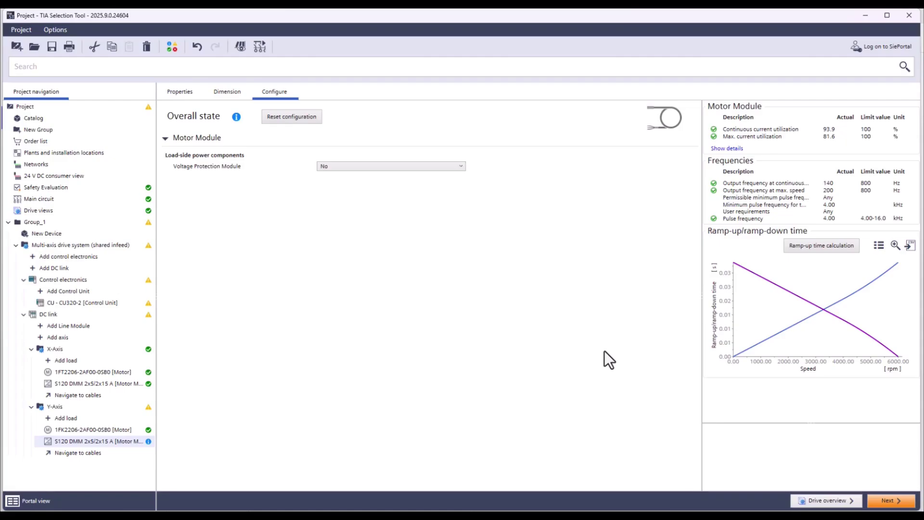
pyautogui.click(664, 117)
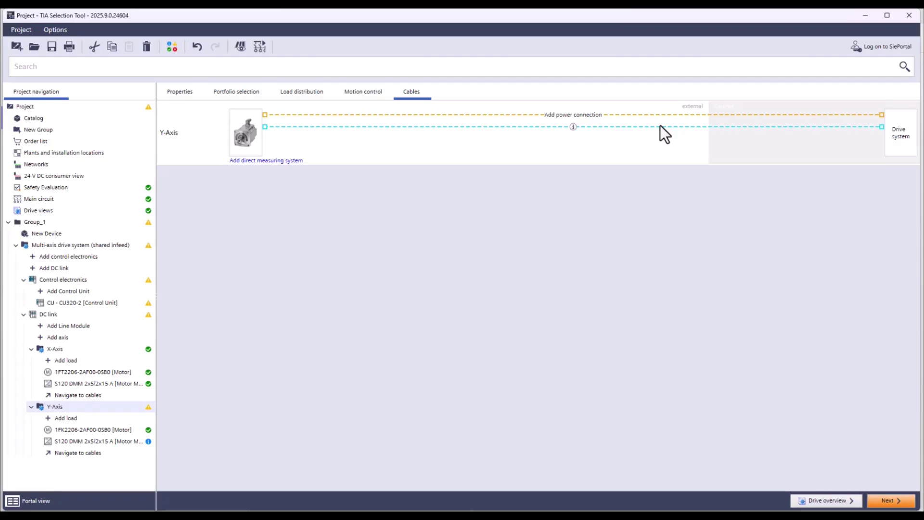
pyautogui.click(593, 115)
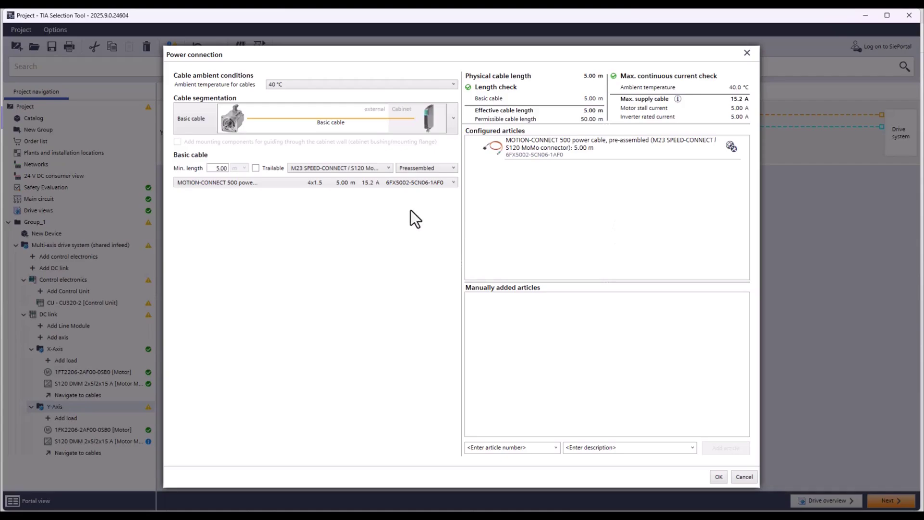
# - Configure the Y-Axis power cable as trailable with a 10 m minimum length, keeping the M23 SPEED-CONNECT / S120 MoMo connector
pyautogui.click(220, 169)
pyautogui.write('10.00')
pyautogui.click(256, 168)
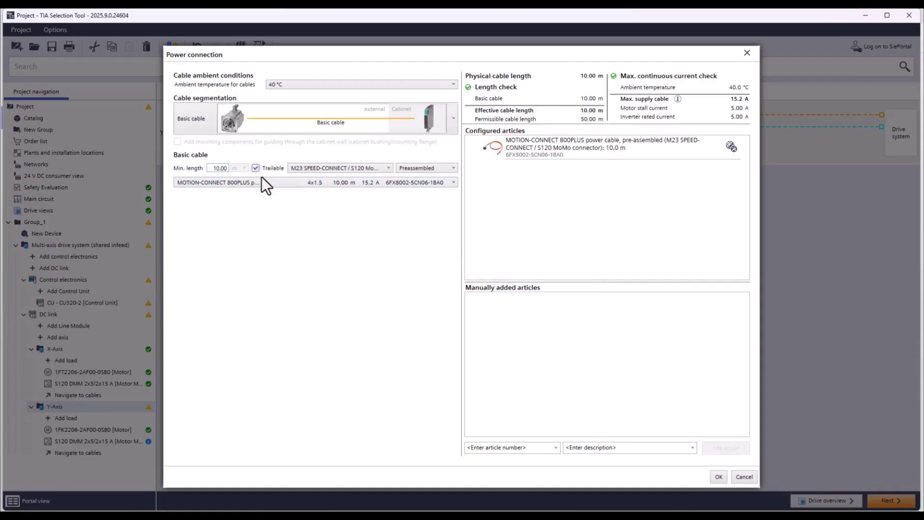
pyautogui.click(353, 167)
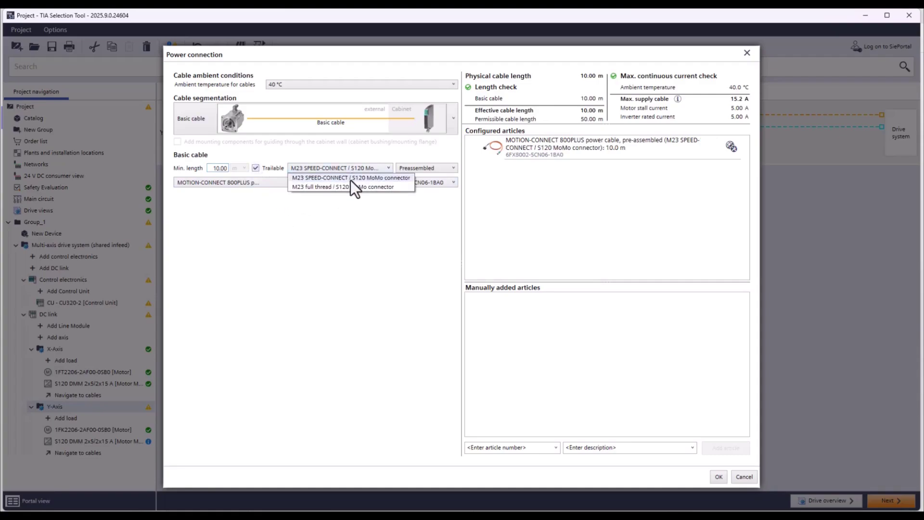
pyautogui.click(361, 168)
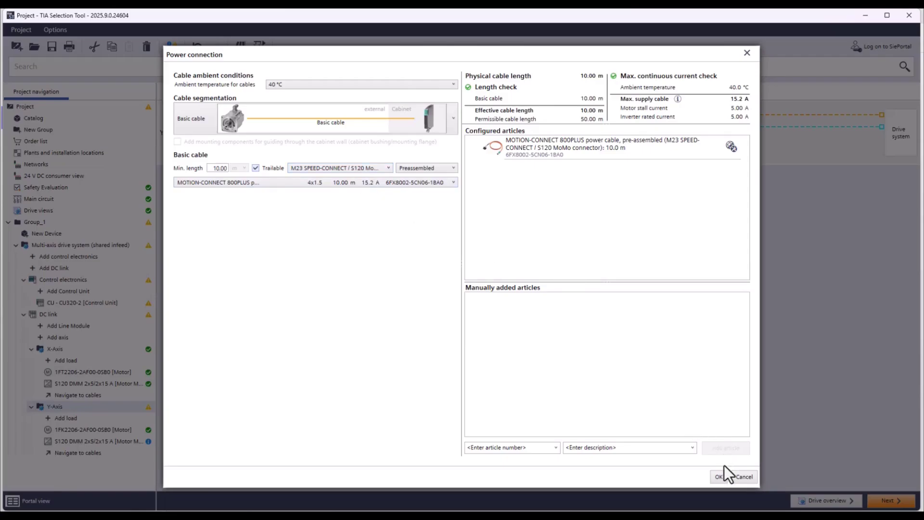
pyautogui.click(720, 480)
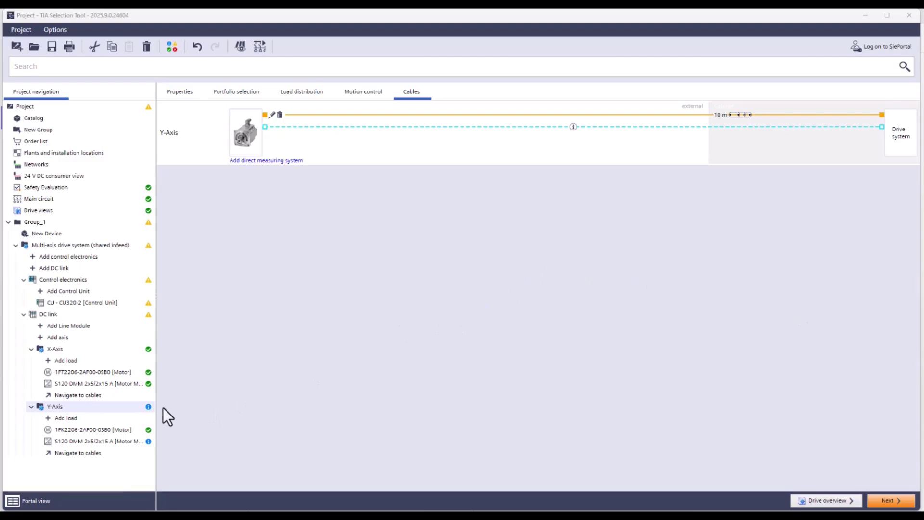
# - Hide the Double Motor Module connectors and Overload information messages of the Y-Axis so they are not shown again
pyautogui.click(149, 408)
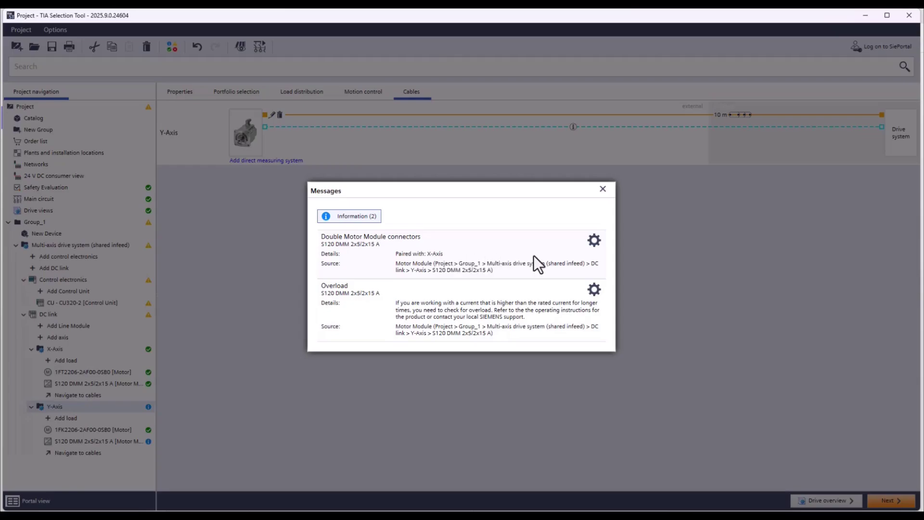
pyautogui.click(591, 248)
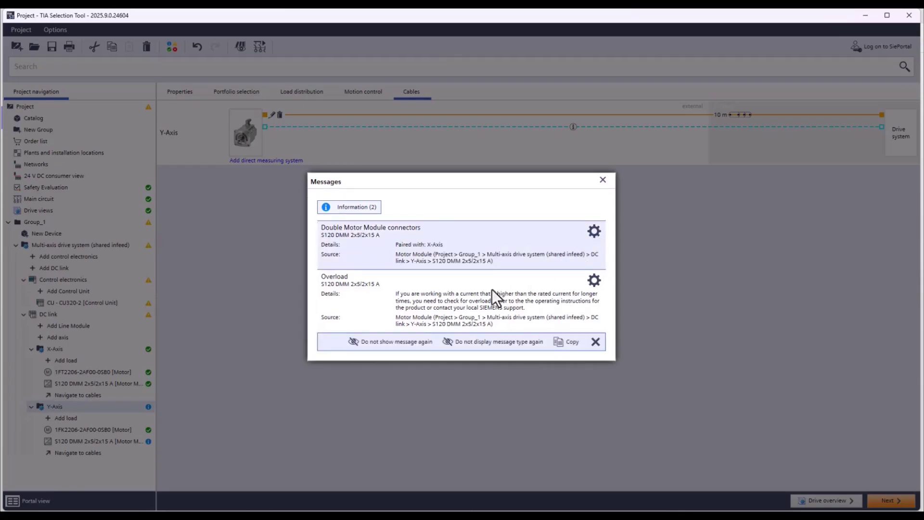
pyautogui.click(400, 344)
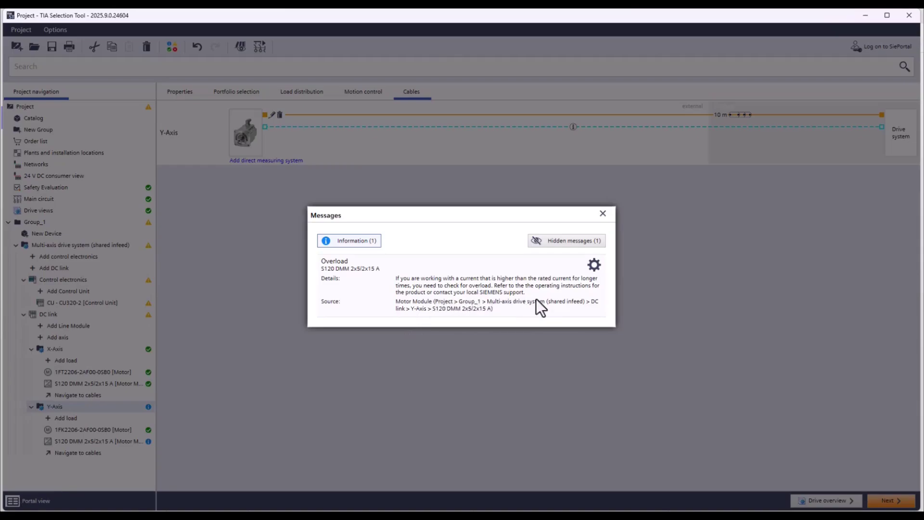
pyautogui.click(598, 268)
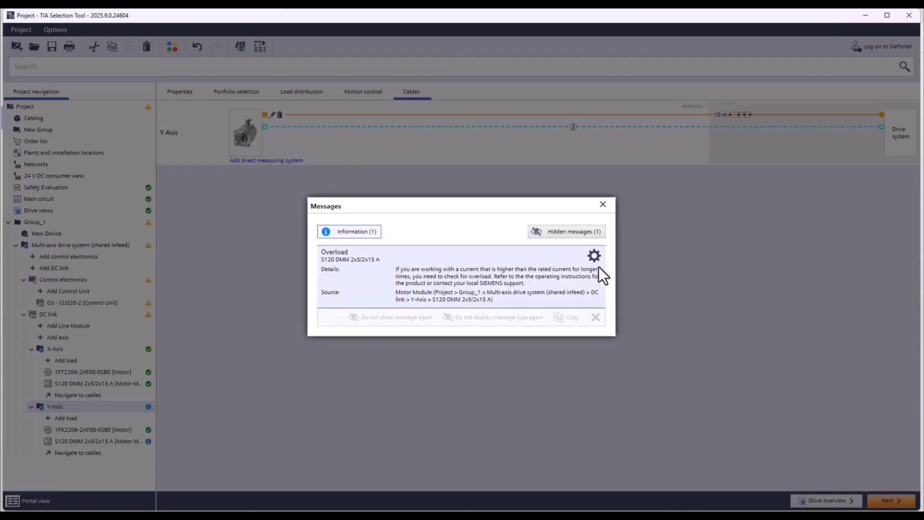
pyautogui.click(414, 317)
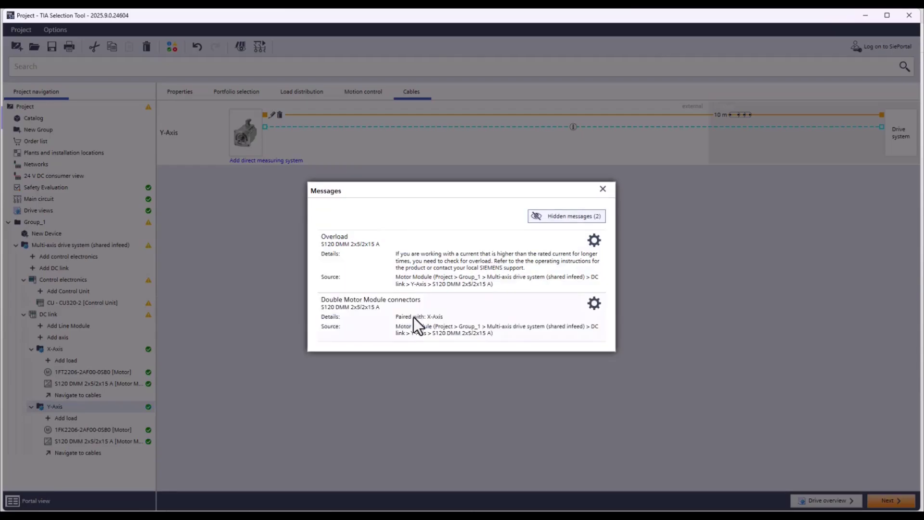
pyautogui.click(602, 189)
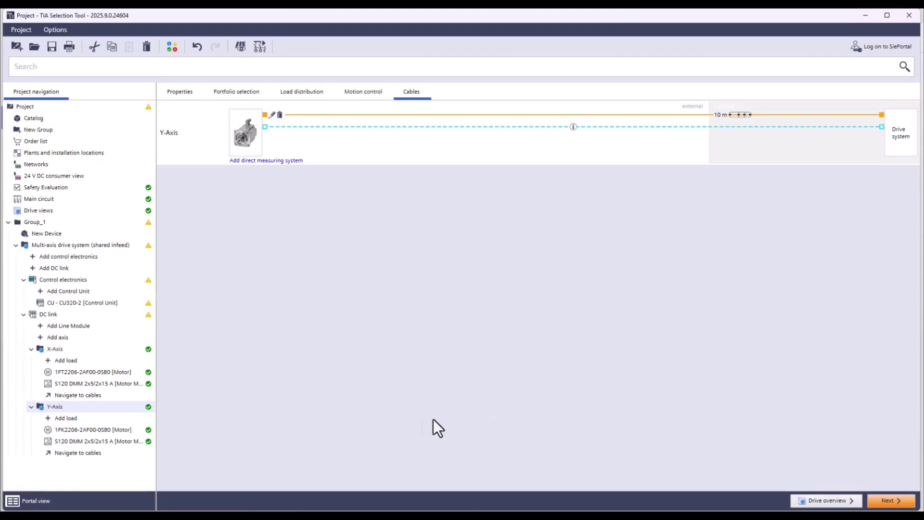
# - Delete the Y-Axis and paste a copy of the X-Axis into the DC link in its place
pyautogui.rightClick(65, 406)
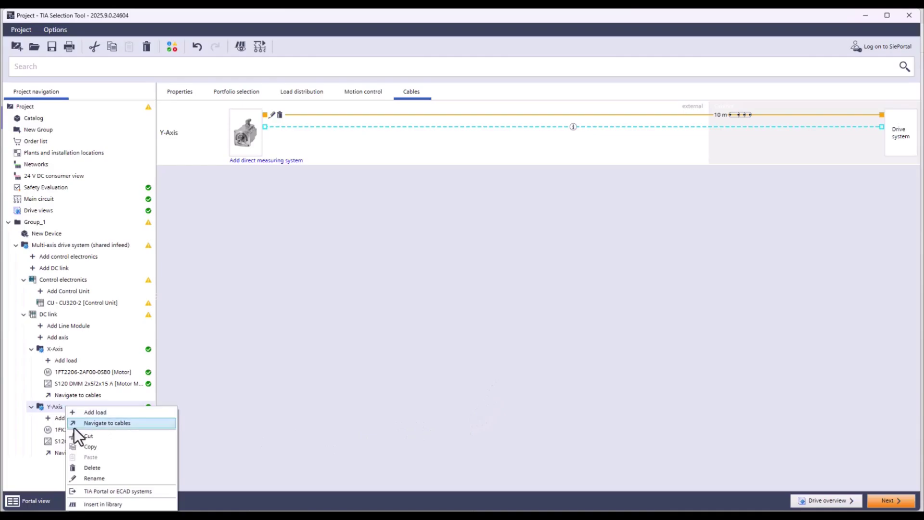
pyautogui.click(94, 467)
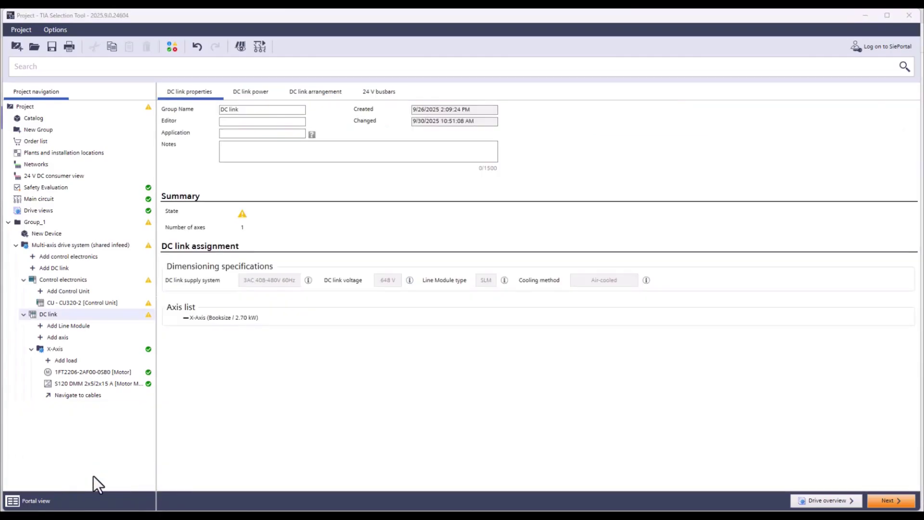
pyautogui.rightClick(78, 349)
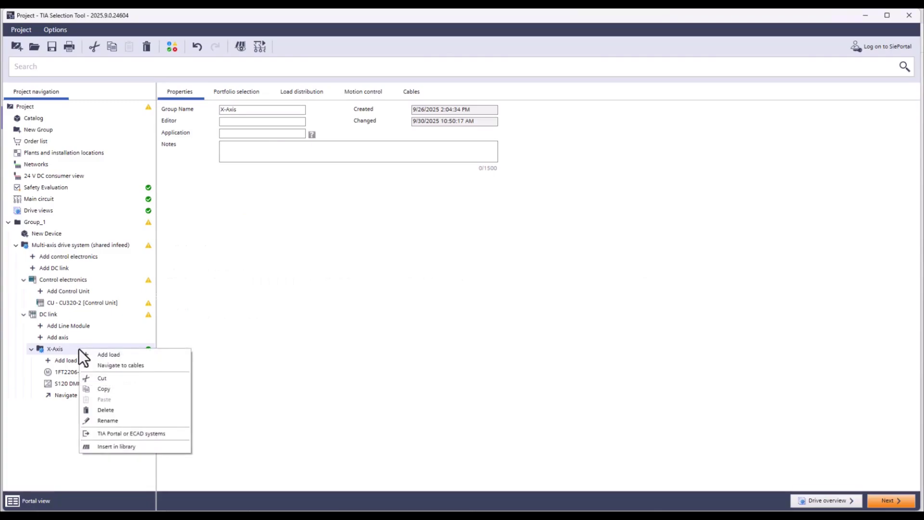
pyautogui.click(103, 391)
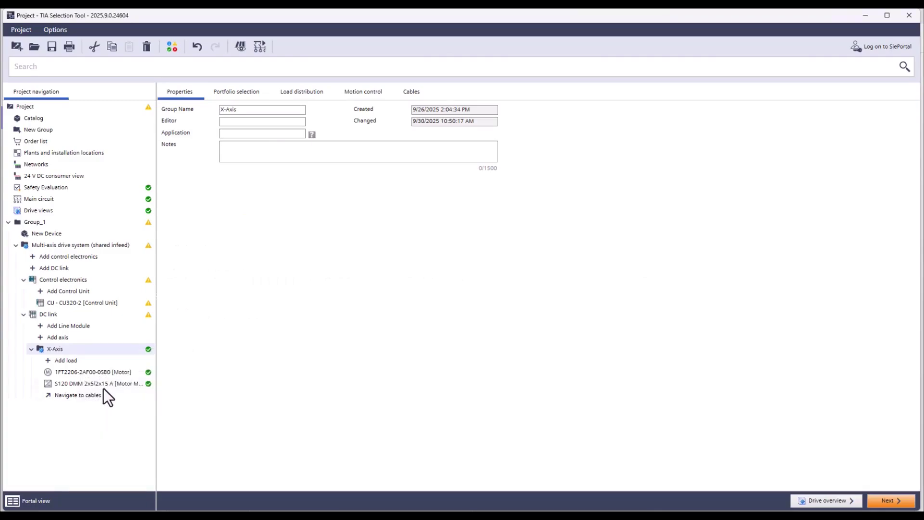
pyautogui.rightClick(80, 311)
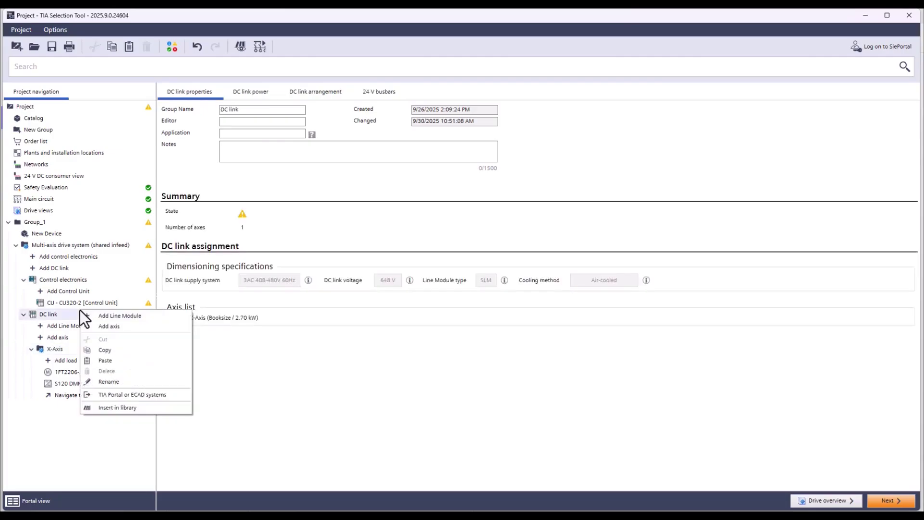
pyautogui.click(110, 360)
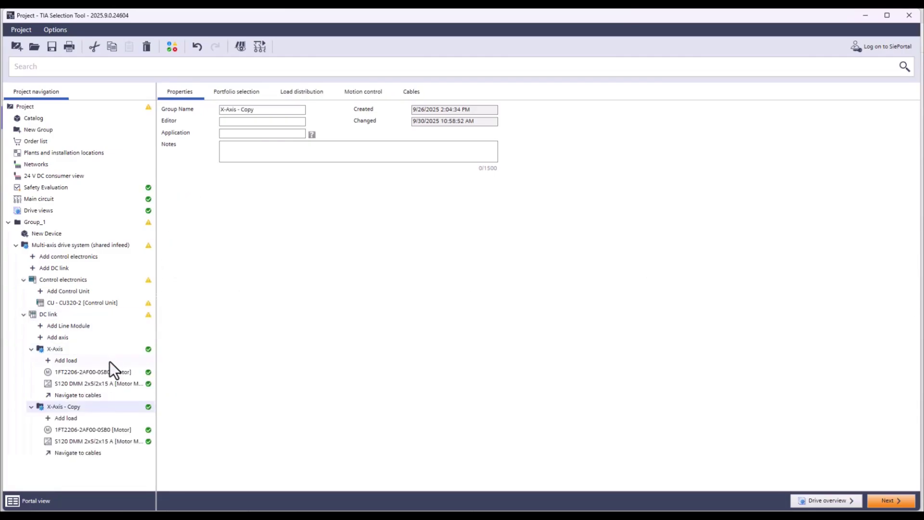
# - Rename the copied axis as Y-Axis
pyautogui.rightClick(75, 404)
pyautogui.click(111, 473)
pyautogui.write('Y-Axis')
pyautogui.press('Return')
# - Select the Double Motor Module 6SL3120-2TE15-0AD0 linked to Y-Axis for the X-Axis, and check the link on the Y-Axis module
pyautogui.click(123, 385)
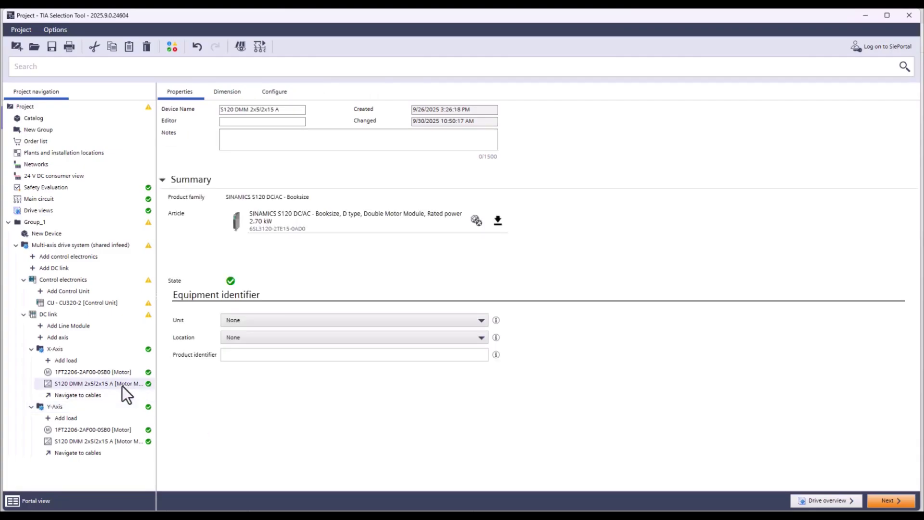
pyautogui.click(228, 93)
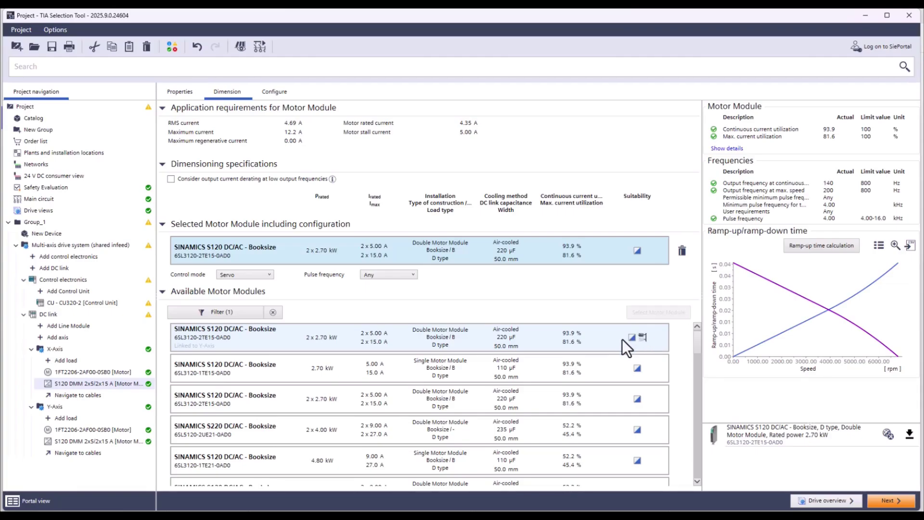
pyautogui.click(594, 331)
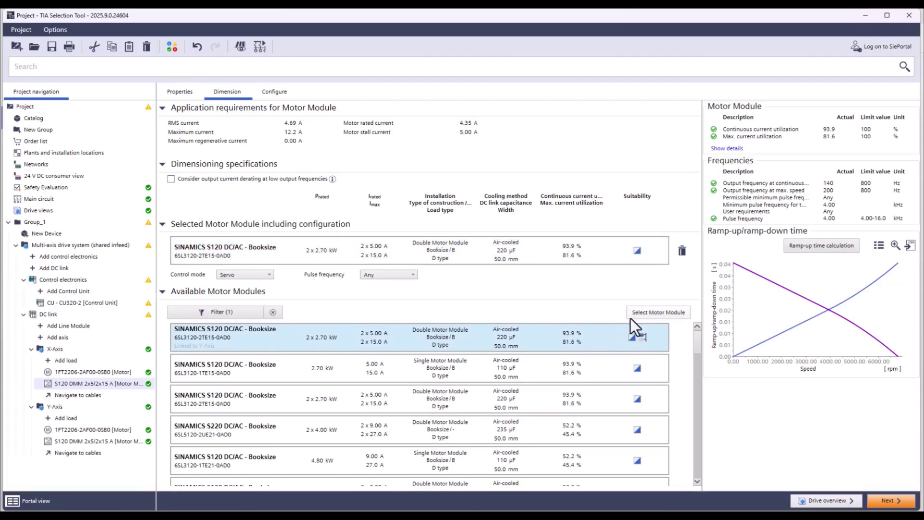
pyautogui.click(645, 314)
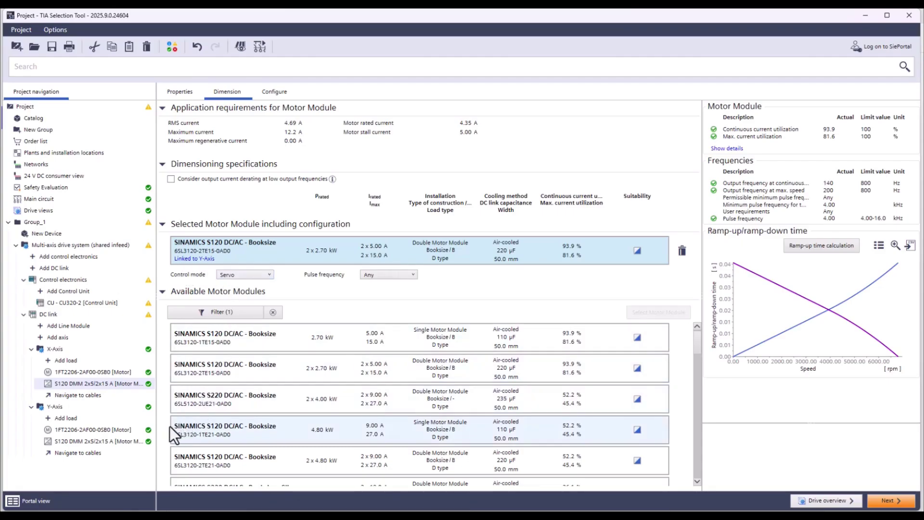
pyautogui.click(123, 442)
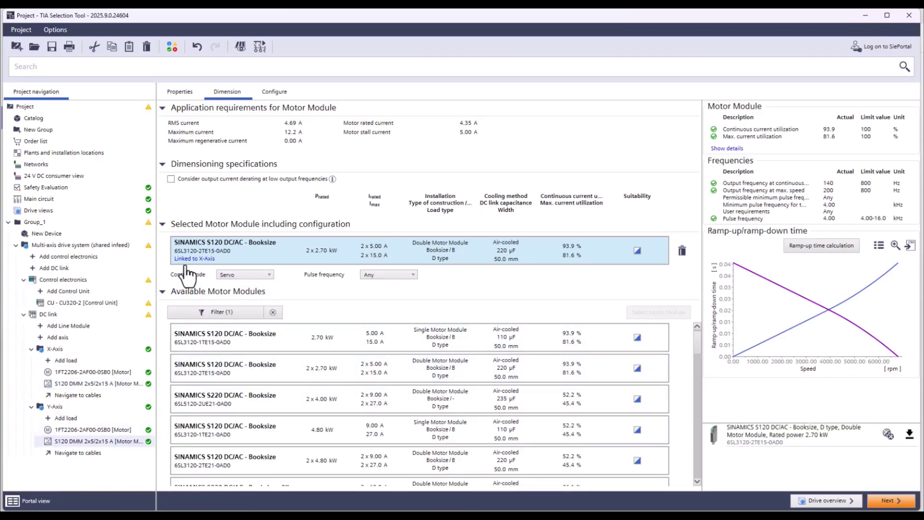